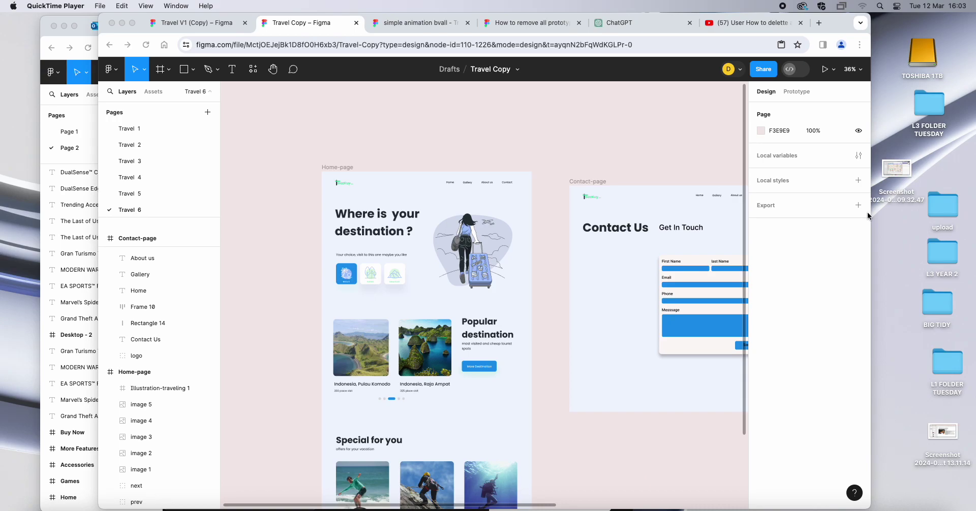
# - Maximise the browser window so the Travel Copy file fills the screen
pyautogui.click(133, 23)
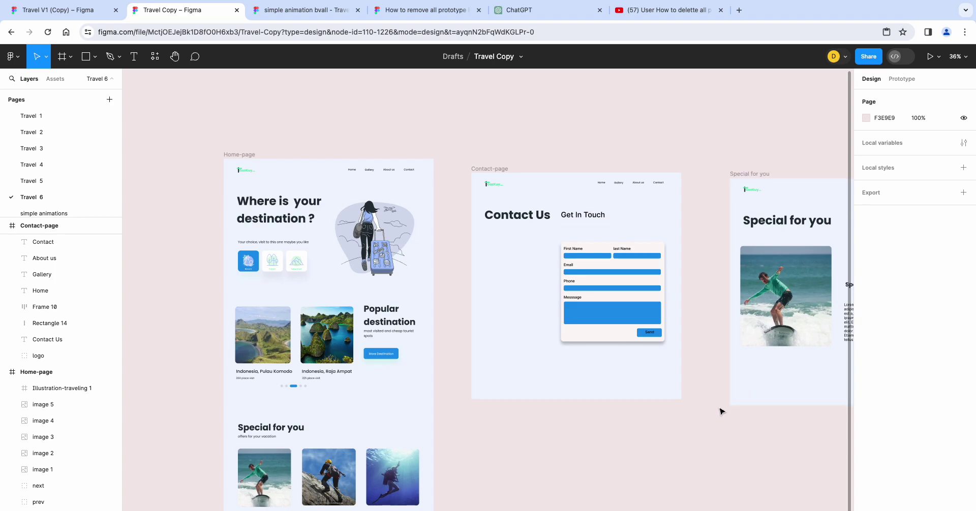
# - Nudge the Contact-page and Special for you frames up level with Home-page (Special for you at X 1198, Y -1713)
pyautogui.moveTo(732, 438); pyautogui.dragTo(645, 399)
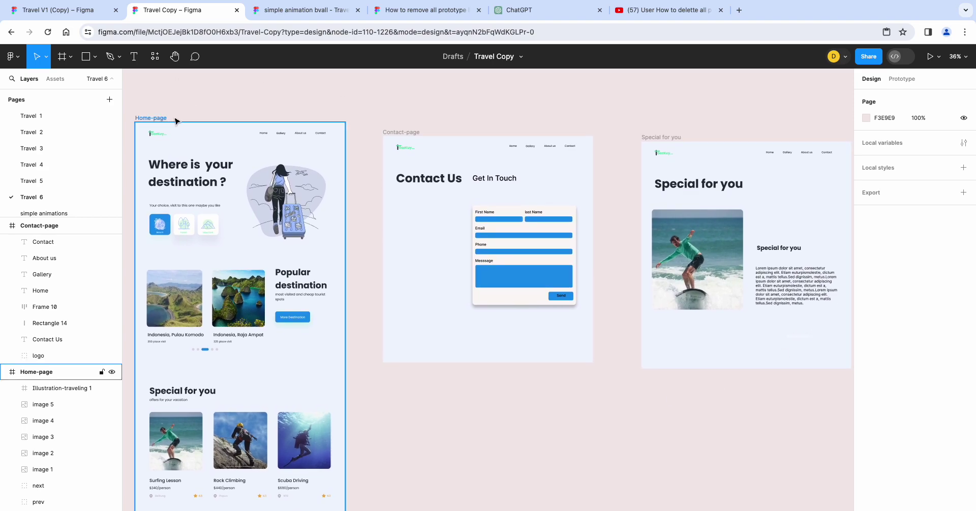
pyautogui.moveTo(397, 137); pyautogui.dragTo(397, 131)
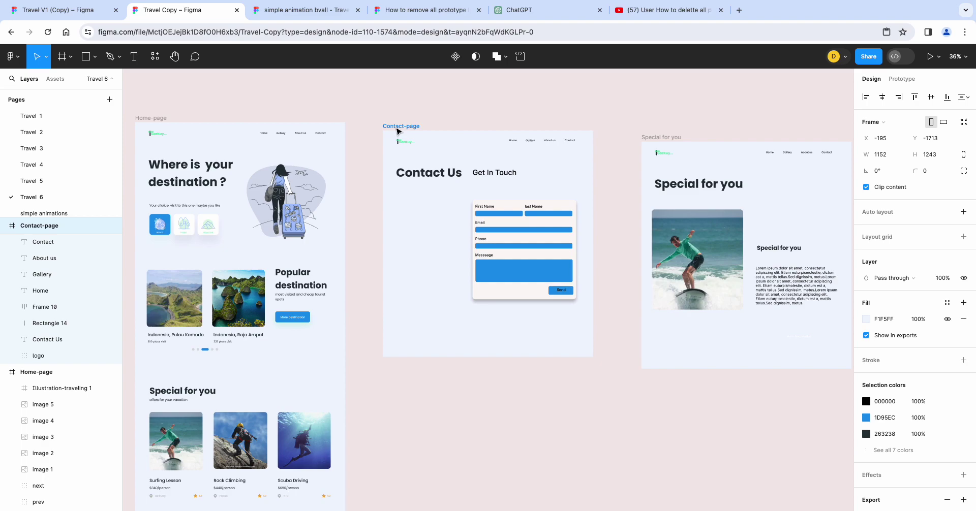
pyautogui.moveTo(671, 142); pyautogui.dragTo(666, 134)
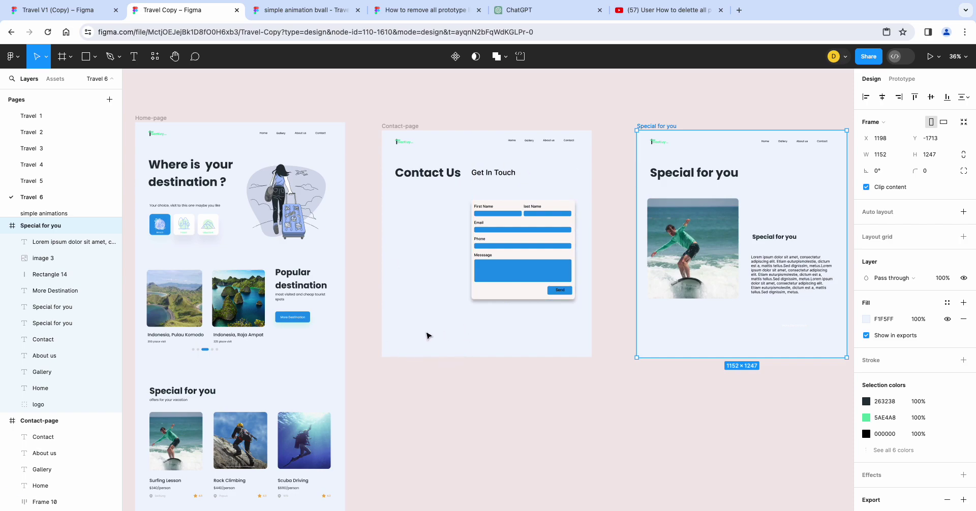
pyautogui.scroll(3, 394, 358)
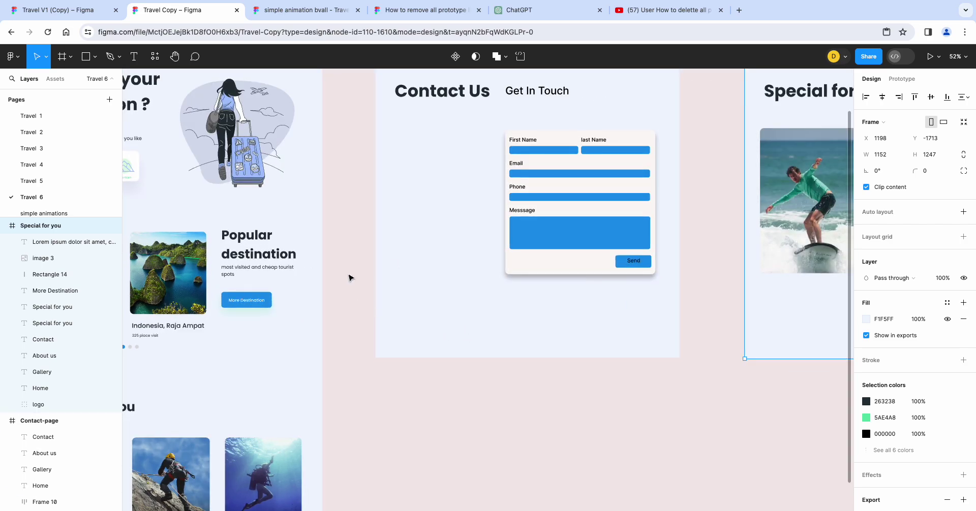
pyautogui.scroll(5, 338, 256)
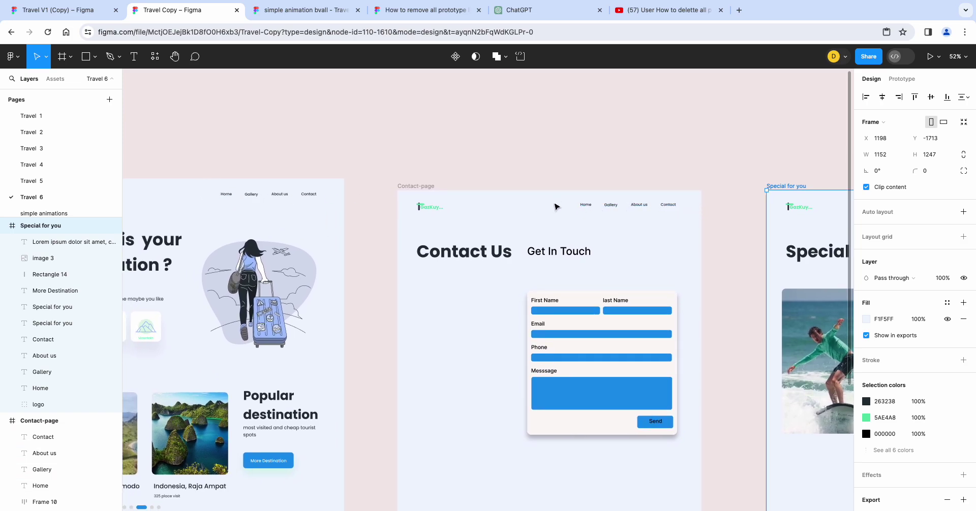
pyautogui.moveTo(730, 384)
pyautogui.mouseDown()
pyautogui.moveTo(680, 352)
pyautogui.moveTo(541, 319)
pyautogui.mouseUp()
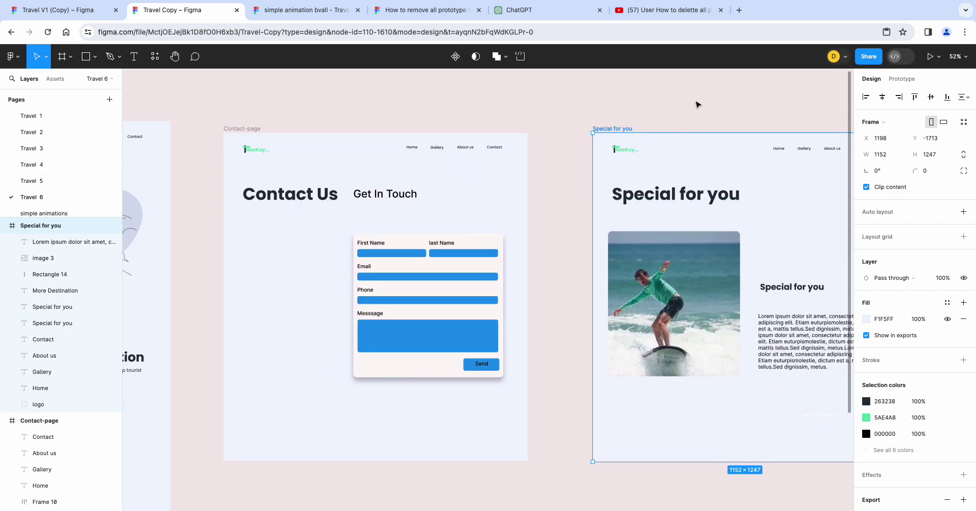
pyautogui.moveTo(690, 103)
pyautogui.mouseDown()
pyautogui.moveTo(492, 118)
pyautogui.moveTo(845, 100)
pyautogui.mouseUp()
pyautogui.moveTo(331, 476); pyautogui.dragTo(388, 421)
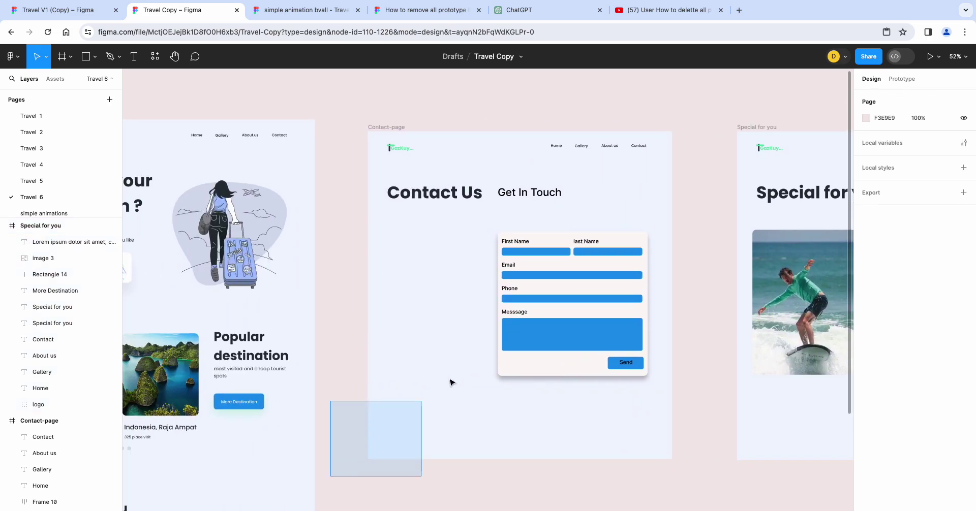
pyautogui.moveTo(344, 490)
pyautogui.mouseDown()
pyautogui.moveTo(563, 219)
pyautogui.moveTo(543, 221)
pyautogui.mouseUp()
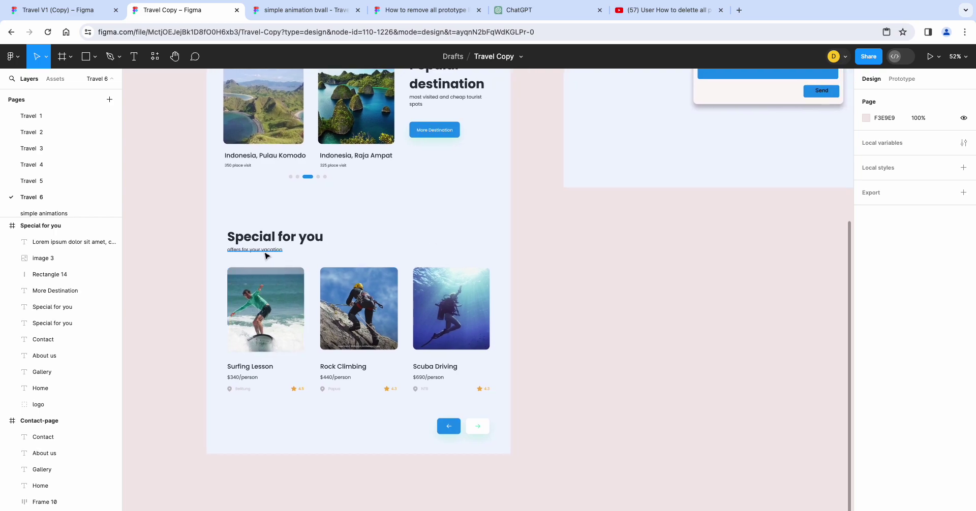
pyautogui.moveTo(660, 303); pyautogui.dragTo(168, 509)
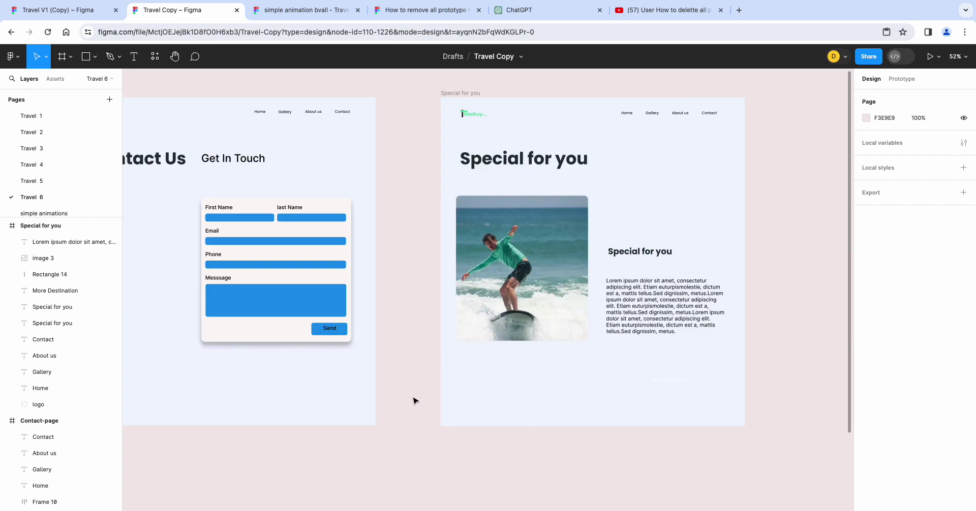
pyautogui.moveTo(290, 483)
pyautogui.mouseDown()
pyautogui.moveTo(598, 510)
pyautogui.moveTo(536, 502)
pyautogui.mouseUp()
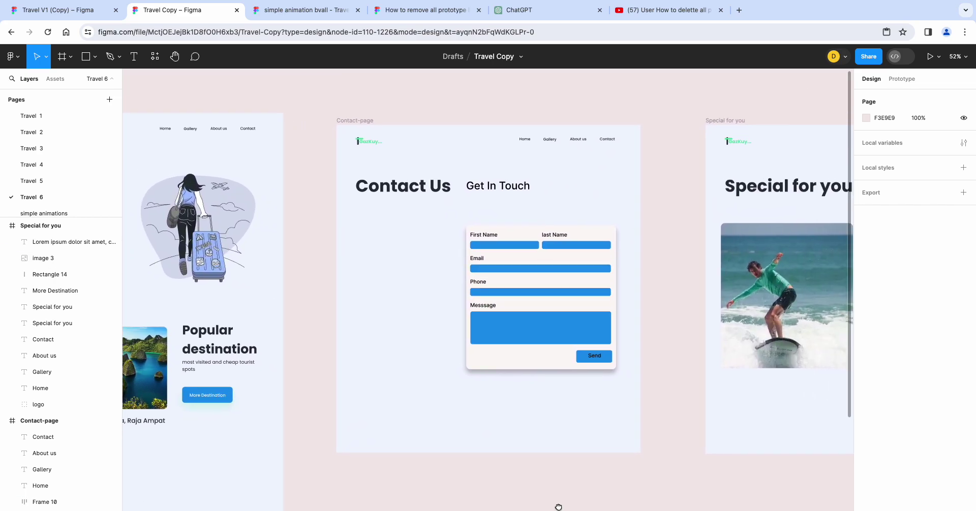
pyautogui.moveTo(537, 502); pyautogui.dragTo(500, 495)
pyautogui.scroll(-3, 499, 481)
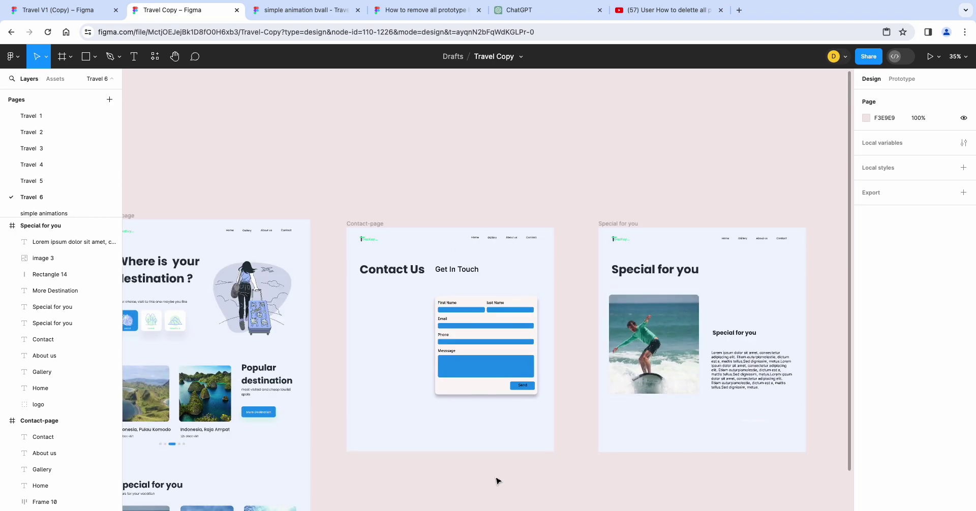
# - Select the Home link in the Home-page navigation and show its Prototype settings
pyautogui.click(230, 233)
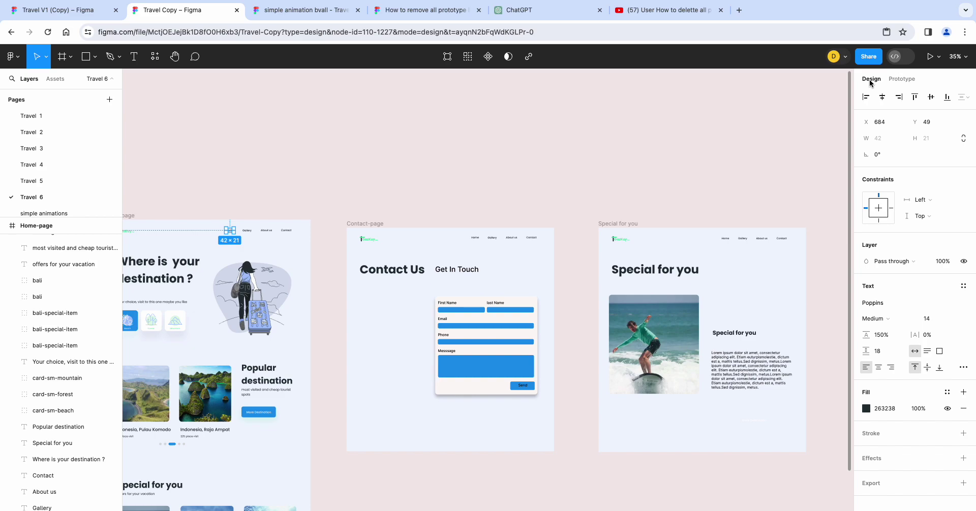
pyautogui.click(910, 81)
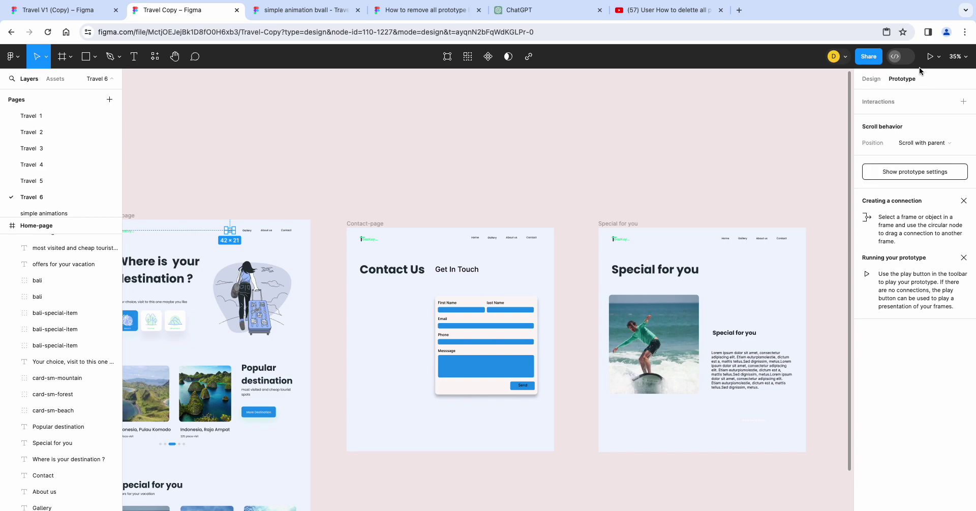
pyautogui.moveTo(385, 138)
pyautogui.mouseDown()
pyautogui.moveTo(460, 141)
pyautogui.moveTo(444, 122)
pyautogui.moveTo(379, 127)
pyautogui.moveTo(380, 116)
pyautogui.mouseUp()
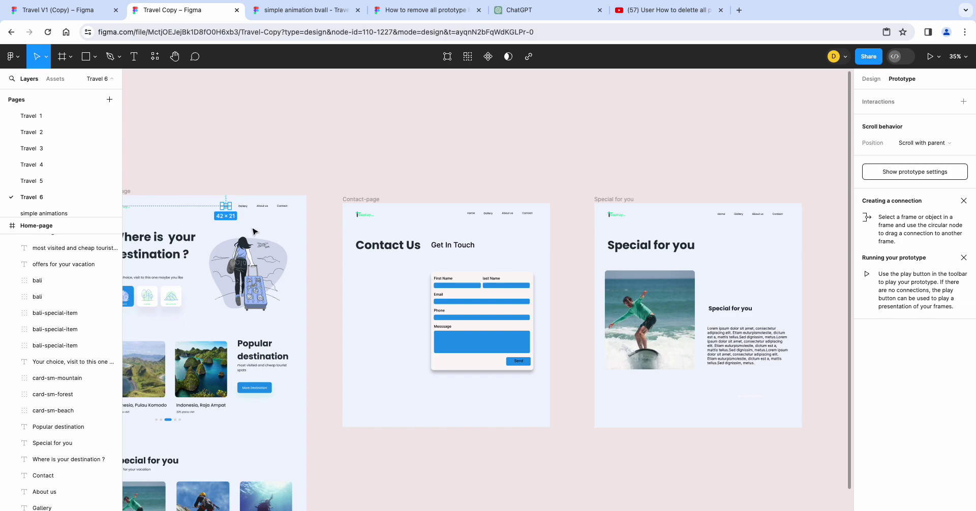
pyautogui.scroll(2, 237, 257)
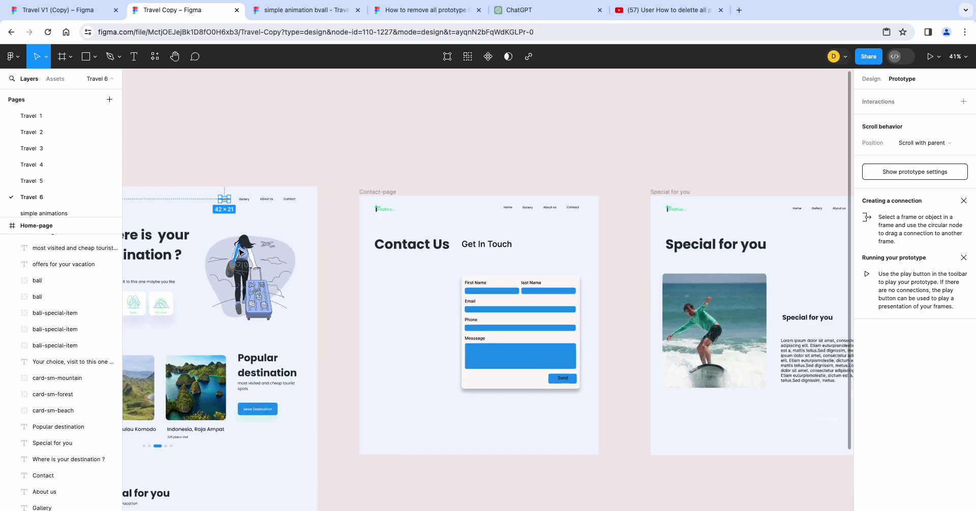
# - Select the Contact link in the Home-page navigation, with the Contact-page frame in view beside it
pyautogui.scroll(2, 244, 250)
pyautogui.scroll(2, 256, 234)
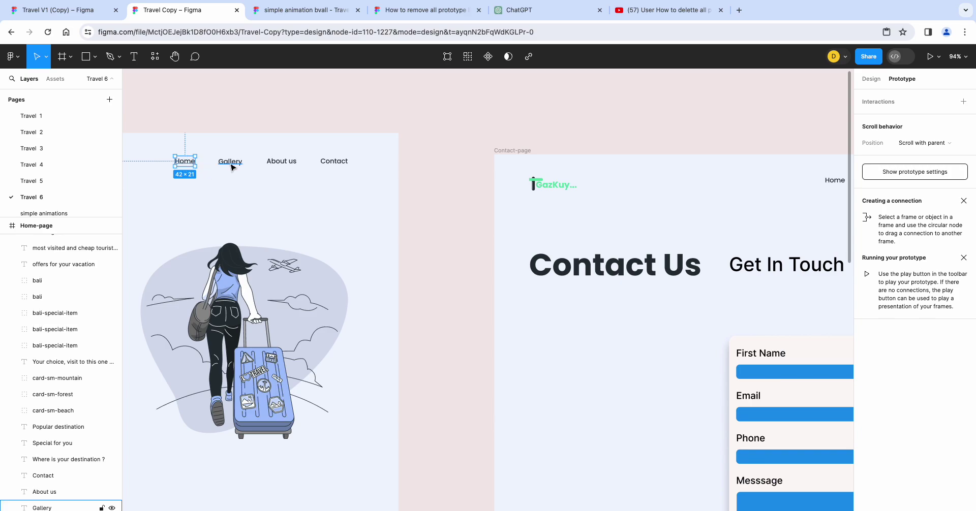
pyautogui.click(333, 162)
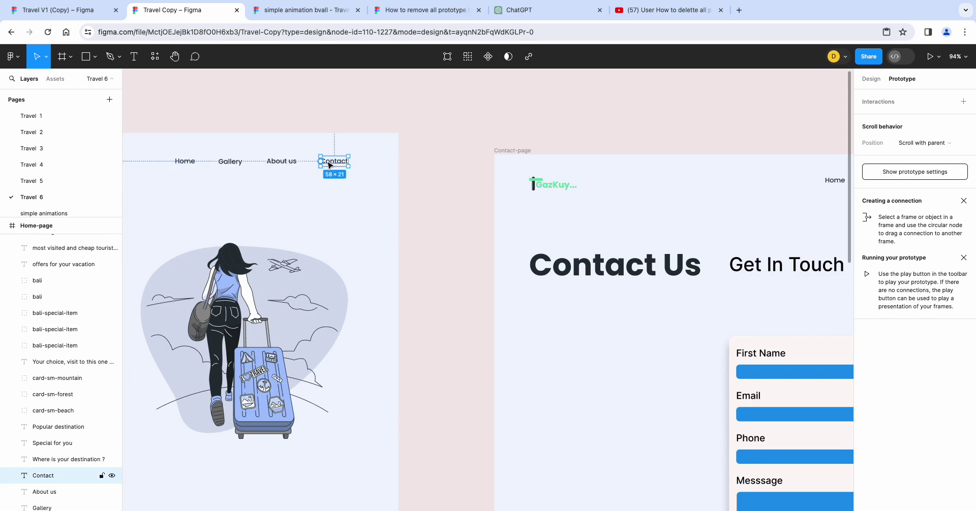
pyautogui.moveTo(419, 209)
pyautogui.mouseDown()
pyautogui.moveTo(244, 199)
pyautogui.moveTo(245, 173)
pyautogui.mouseUp()
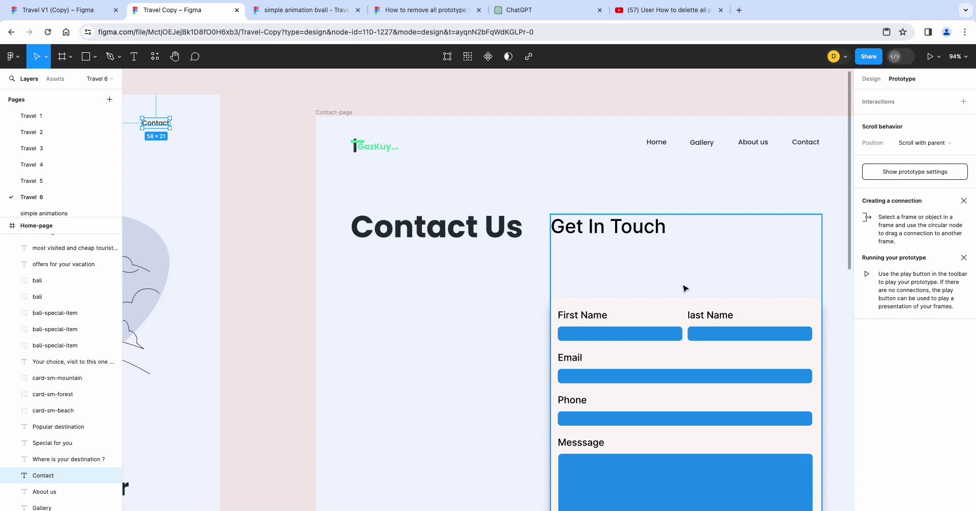
pyautogui.scroll(-2, 682, 287)
pyautogui.scroll(2, 677, 285)
pyautogui.scroll(-3, 668, 283)
pyautogui.scroll(-2, 664, 280)
pyautogui.moveTo(319, 141)
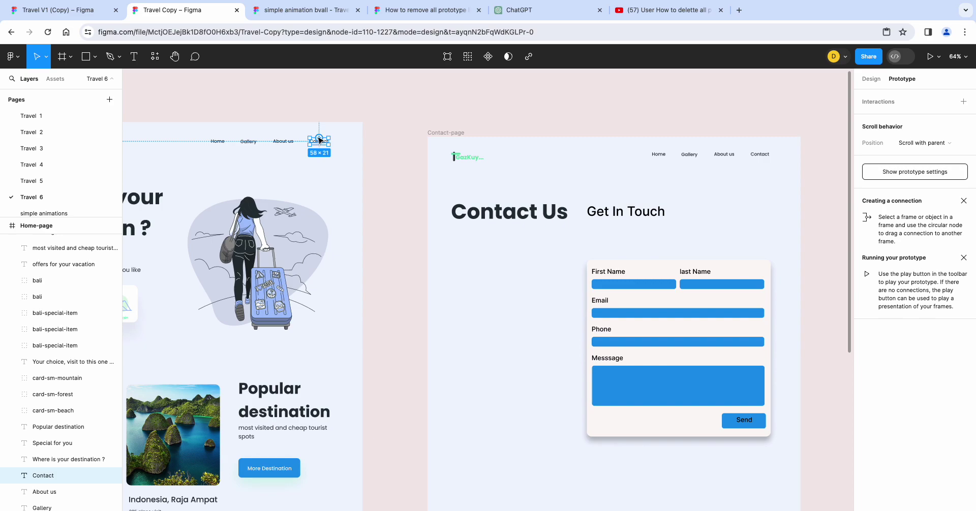
# - Connect the Home-page Contact link to the Contact-page frame as an On click Navigate to interaction
pyautogui.moveTo(319, 138)
pyautogui.mouseDown()
pyautogui.moveTo(389, 108)
pyautogui.moveTo(562, 117)
pyautogui.mouseUp()
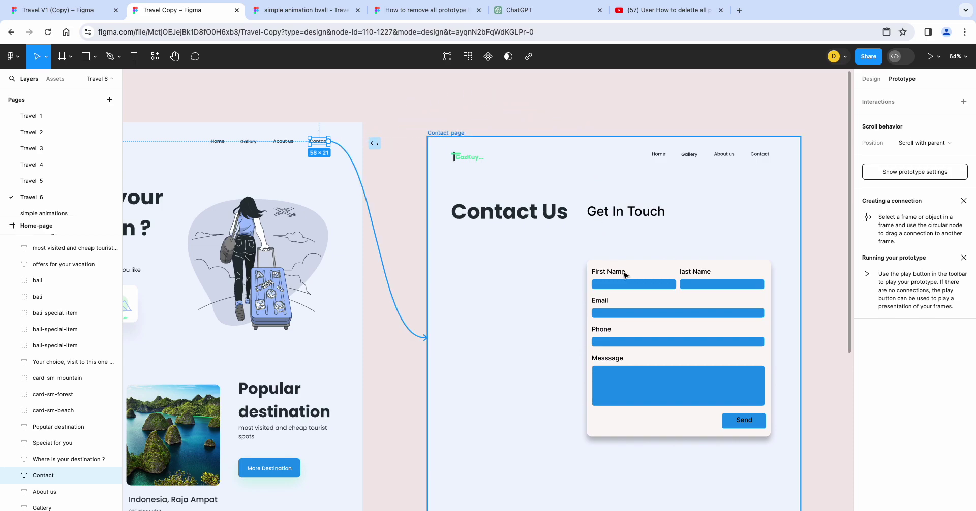
pyautogui.moveTo(562, 117); pyautogui.dragTo(493, 322)
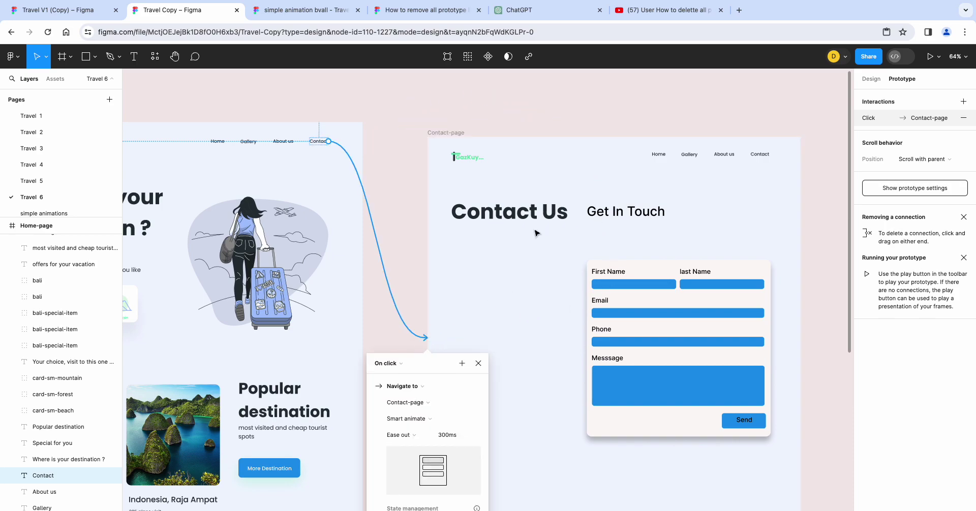
pyautogui.scroll(-3, 545, 294)
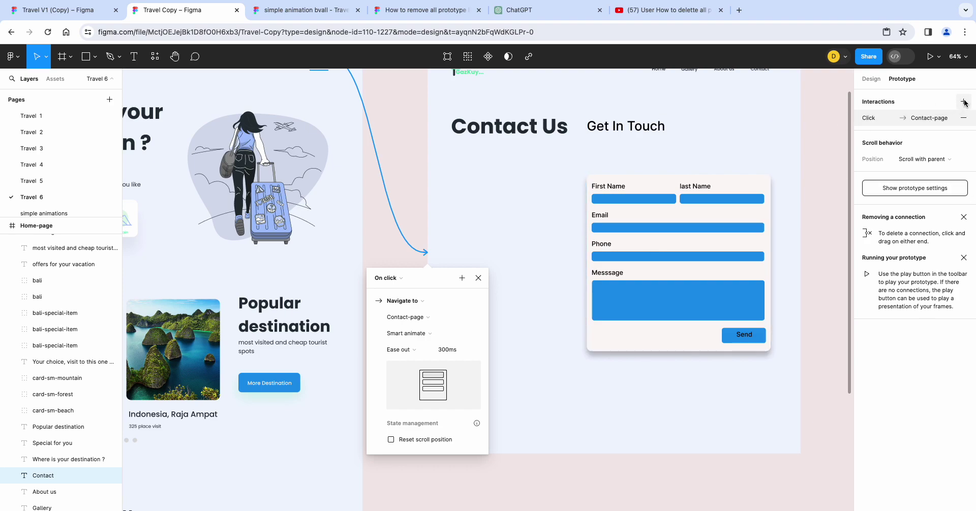
# - Confirm the Contact link's interaction keeps the On click trigger and Navigate to action
pyautogui.click(402, 279)
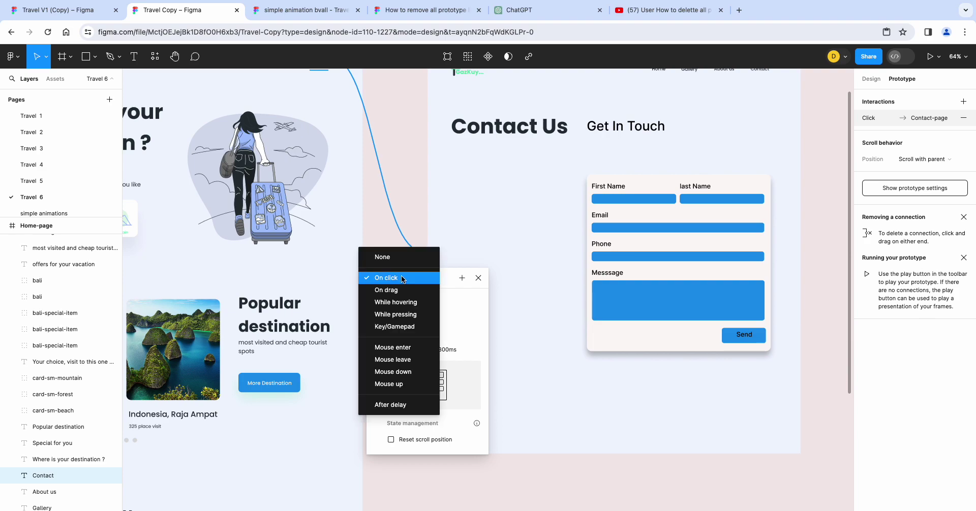
pyautogui.click(401, 279)
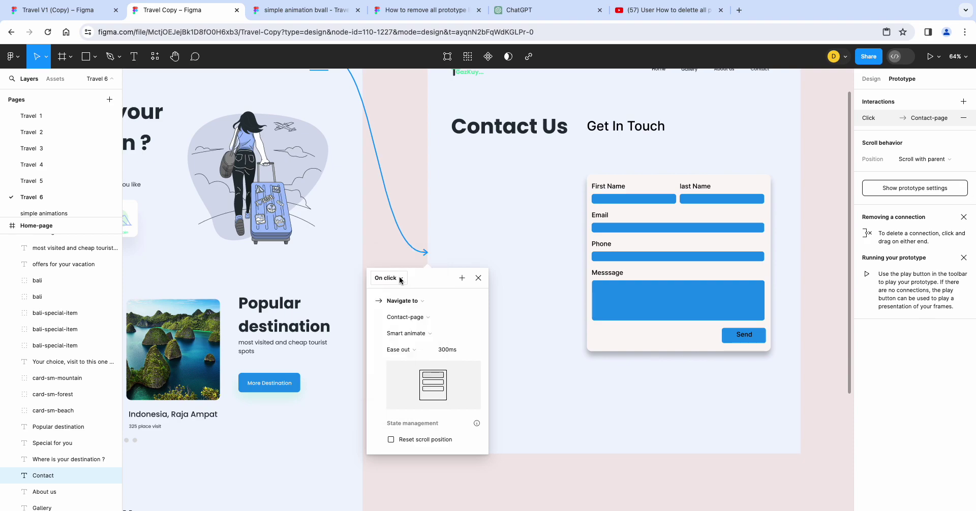
pyautogui.click(420, 305)
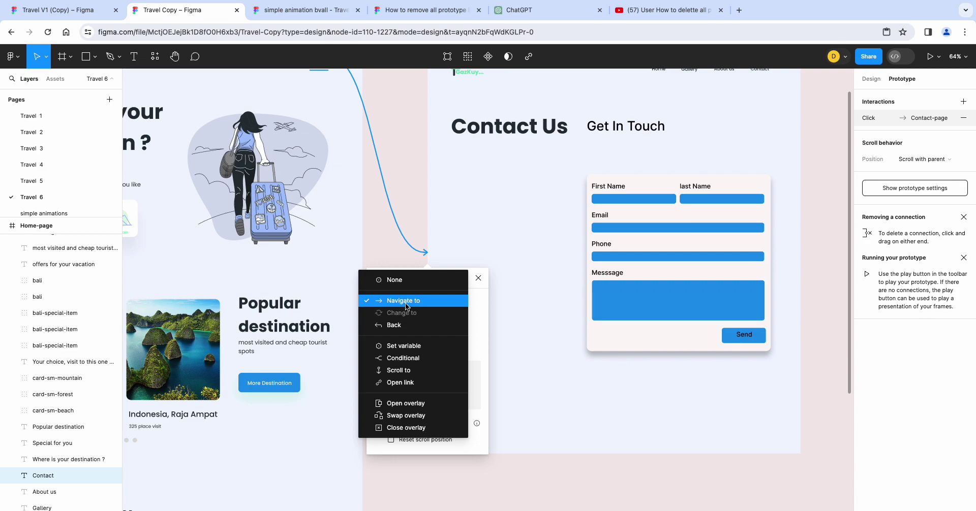
pyautogui.click(406, 307)
pyautogui.scroll(3, 523, 309)
pyautogui.scroll(-1, 503, 291)
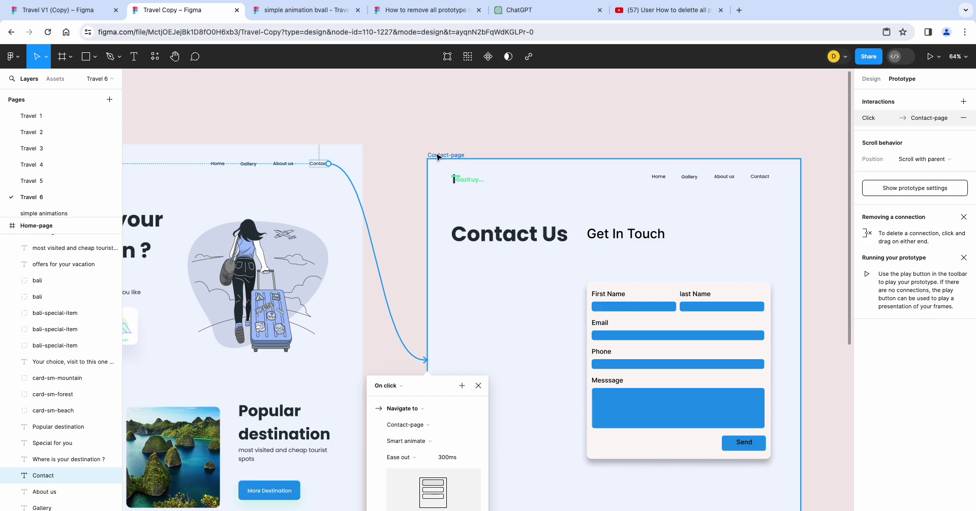
pyautogui.scroll(-2, 471, 252)
pyautogui.scroll(-2, 458, 249)
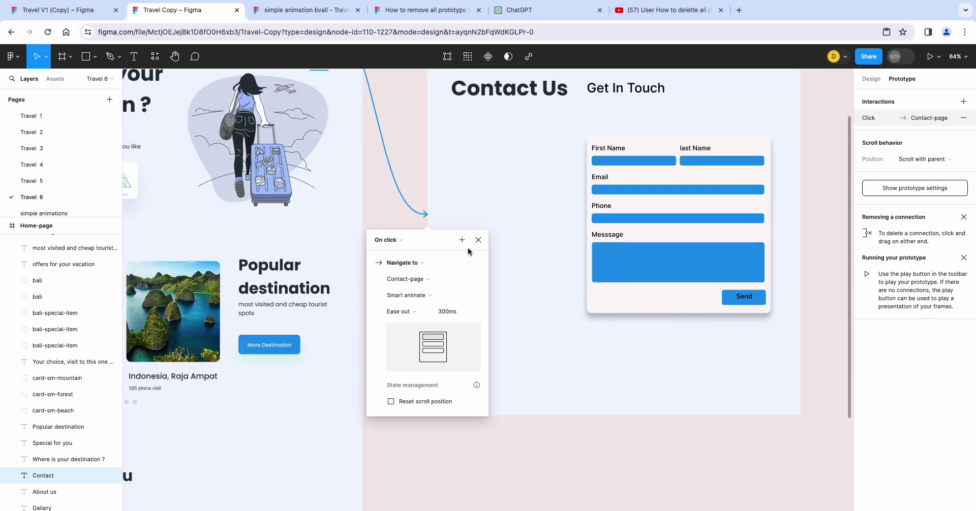
pyautogui.scroll(-2, 414, 237)
# - Keep Smart animate, change the easing to Ease in at 300ms, and close the interaction settings
pyautogui.click(414, 236)
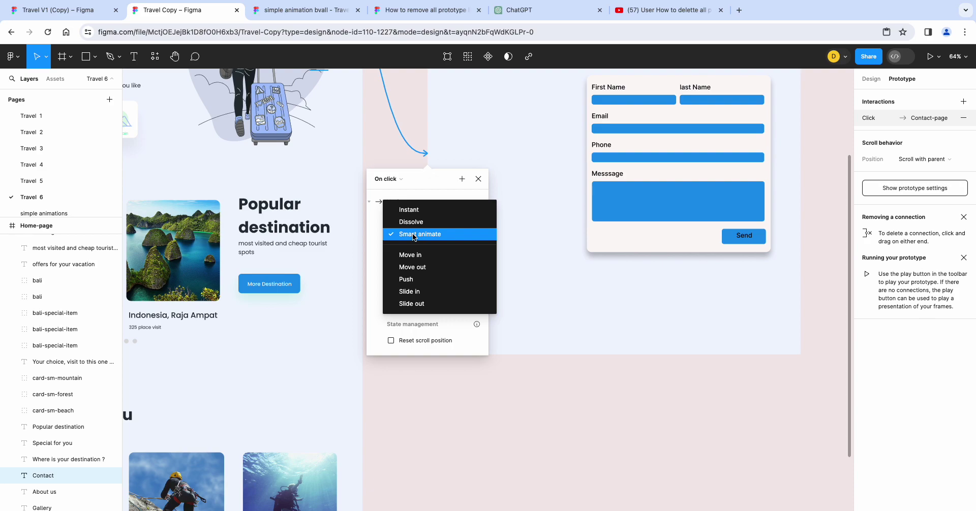
pyautogui.click(415, 235)
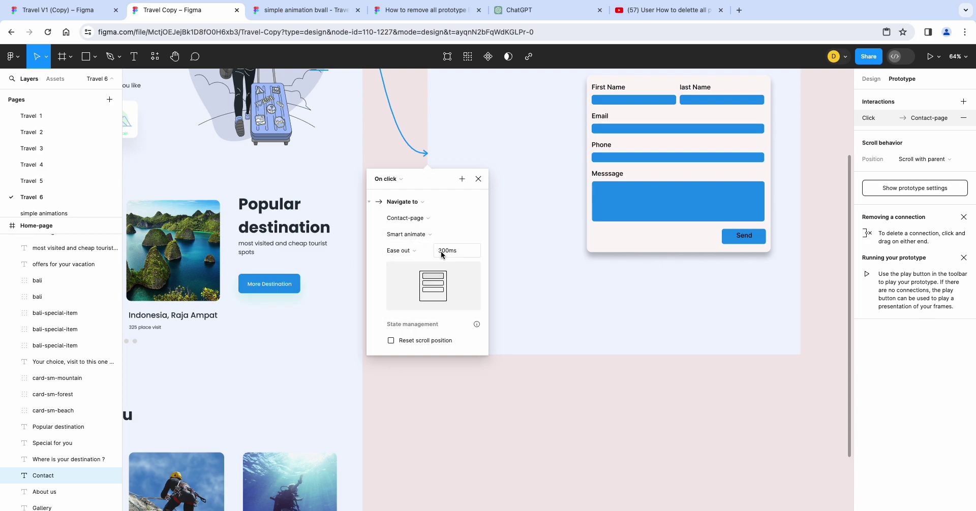
pyautogui.click(416, 254)
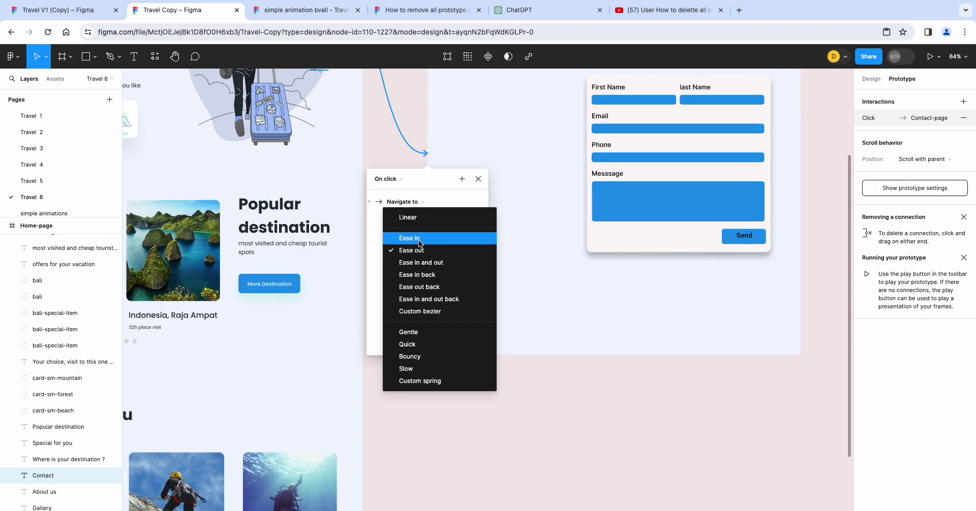
pyautogui.click(418, 239)
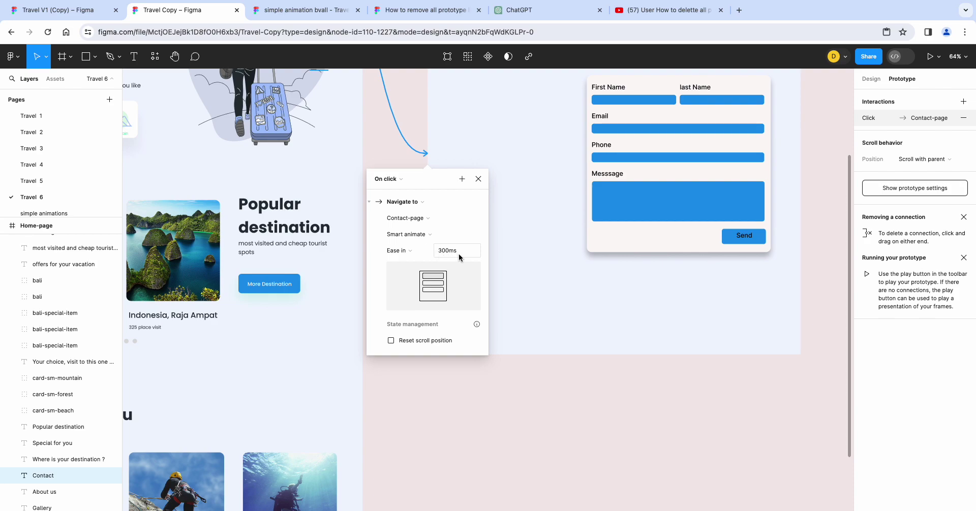
pyautogui.click(479, 179)
pyautogui.scroll(5, 372, 254)
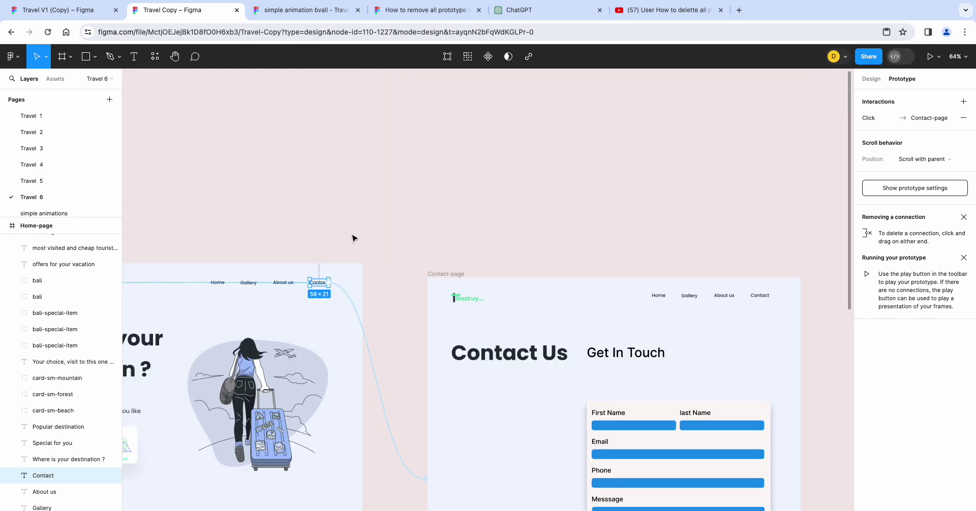
# - Select the Home-page frame and present the prototype in a new browser tab
pyautogui.click(372, 203)
pyautogui.moveTo(357, 224)
pyautogui.mouseDown()
pyautogui.moveTo(556, 178)
pyautogui.moveTo(543, 174)
pyautogui.mouseUp()
pyautogui.click(180, 207)
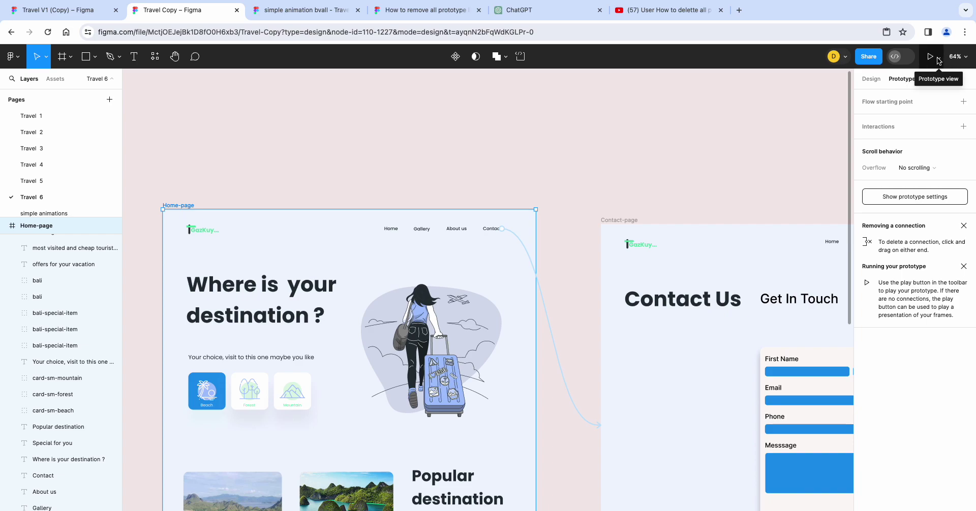
pyautogui.click(937, 57)
pyautogui.click(930, 80)
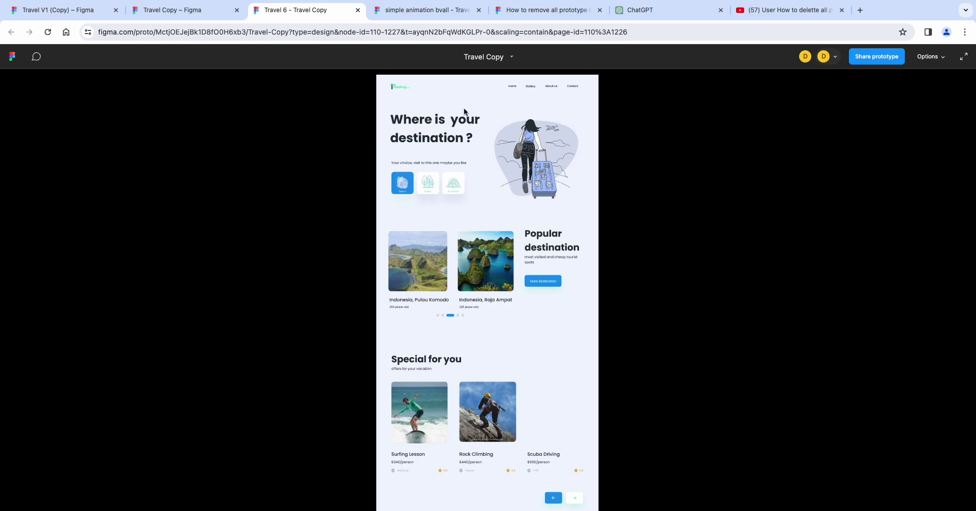
# - Follow the Contact link to the Contact Us page, then return to the Travel Copy editor
pyautogui.click(574, 86)
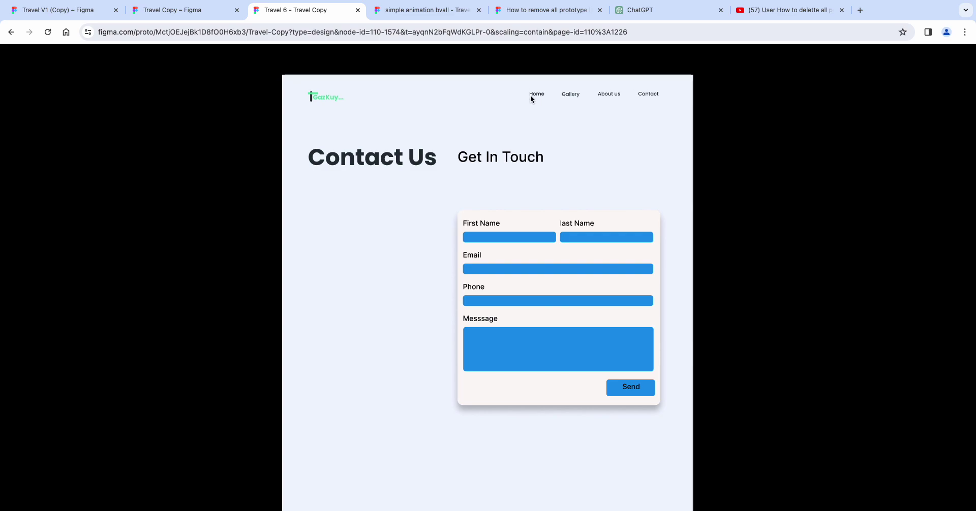
pyautogui.click(166, 11)
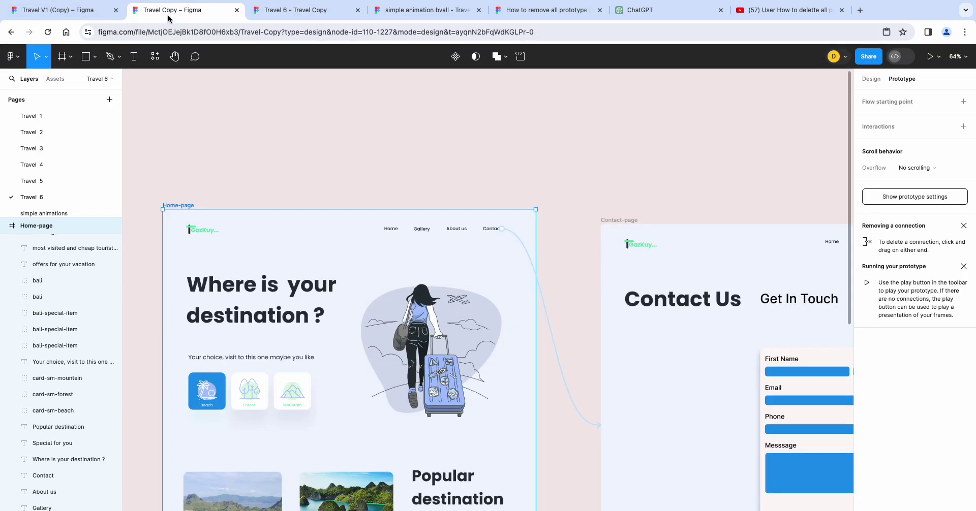
# - Select the Home text on Contact-page and abandon a first connection attempt to Home-page
pyautogui.click(836, 245)
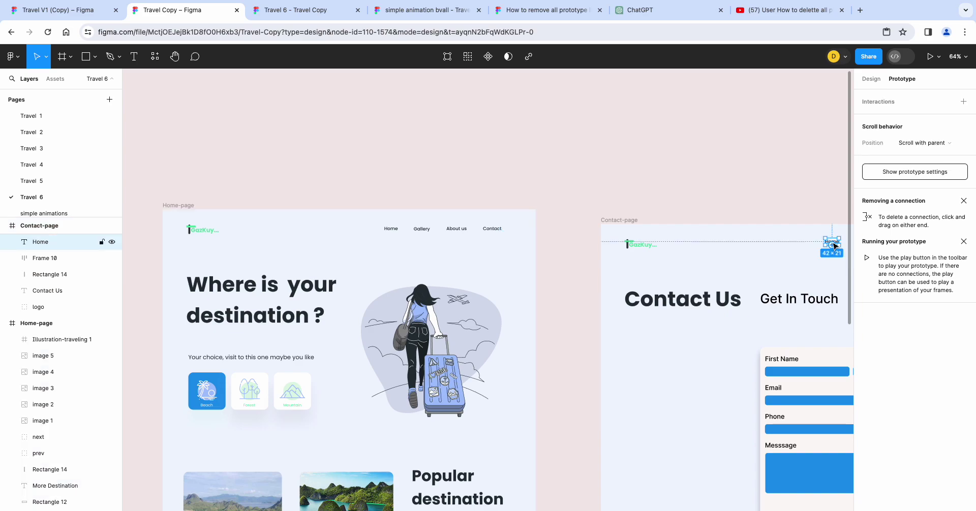
pyautogui.moveTo(835, 246); pyautogui.dragTo(406, 225)
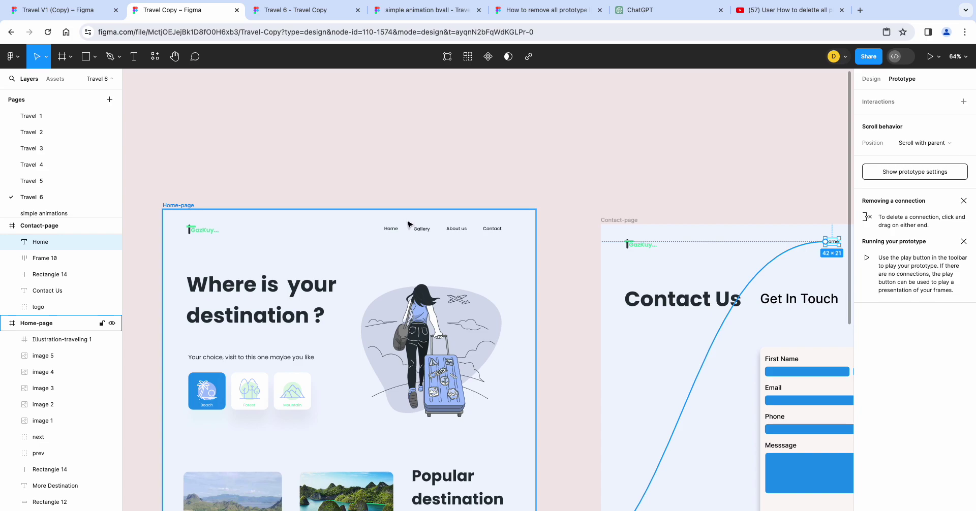
pyautogui.moveTo(410, 224); pyautogui.dragTo(813, 236)
pyautogui.scroll(-3, 514, 296)
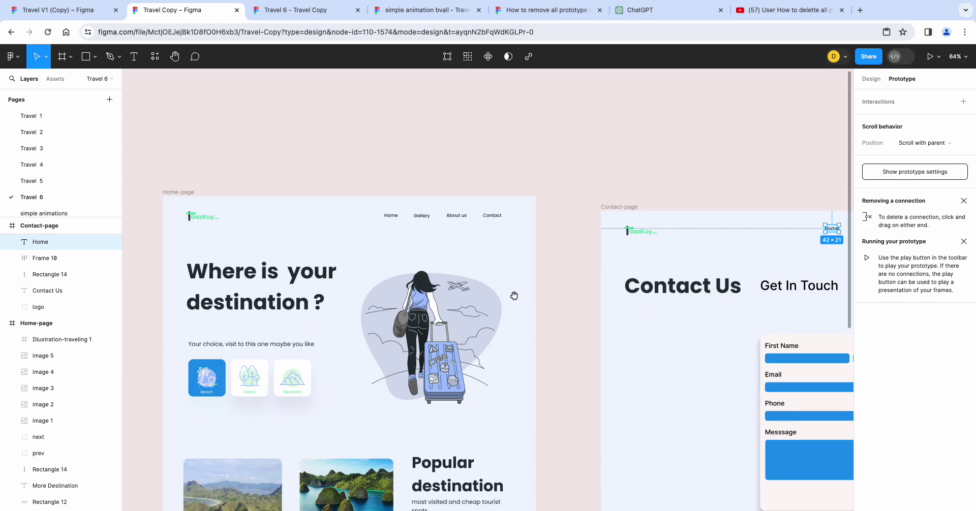
pyautogui.scroll(-1, 516, 295)
# - Link the Home text to the Home-page frame with Smart animate, Ease in, 300ms, then close the settings
pyautogui.moveTo(827, 129)
pyautogui.mouseDown()
pyautogui.moveTo(602, 251)
pyautogui.moveTo(537, 260)
pyautogui.mouseUp()
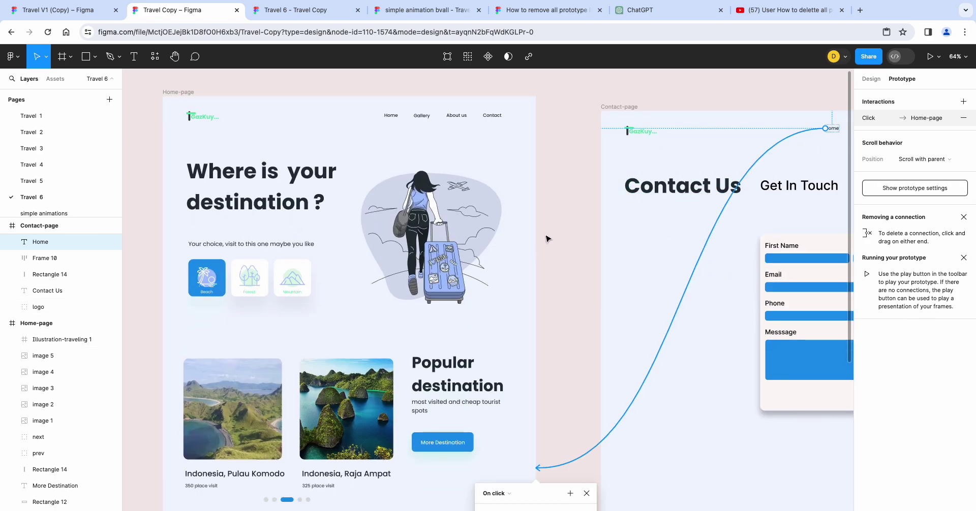
pyautogui.scroll(-1, 590, 265)
pyautogui.scroll(-3, 590, 266)
pyautogui.scroll(-2, 589, 265)
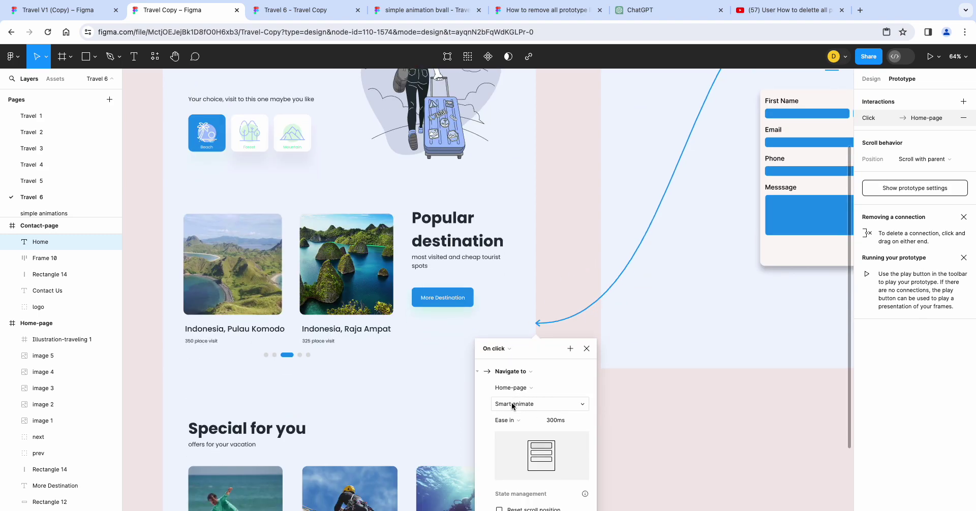
pyautogui.scroll(-1, 589, 405)
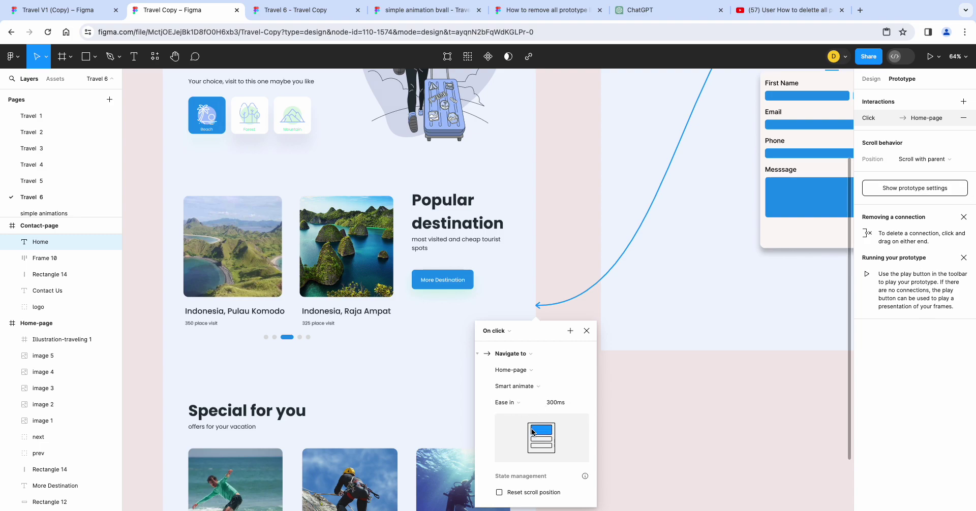
pyautogui.scroll(-8, 588, 446)
pyautogui.scroll(3, 579, 428)
pyautogui.scroll(2, 539, 381)
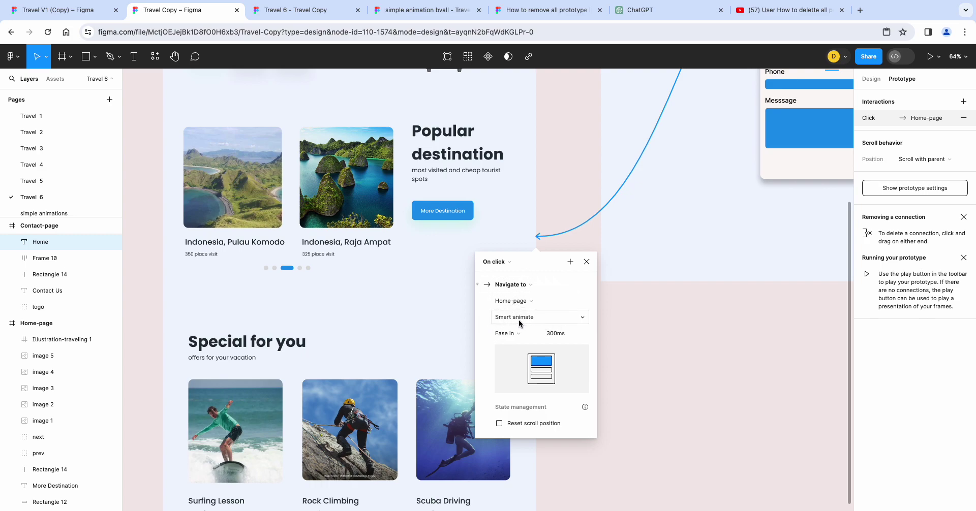
pyautogui.click(625, 356)
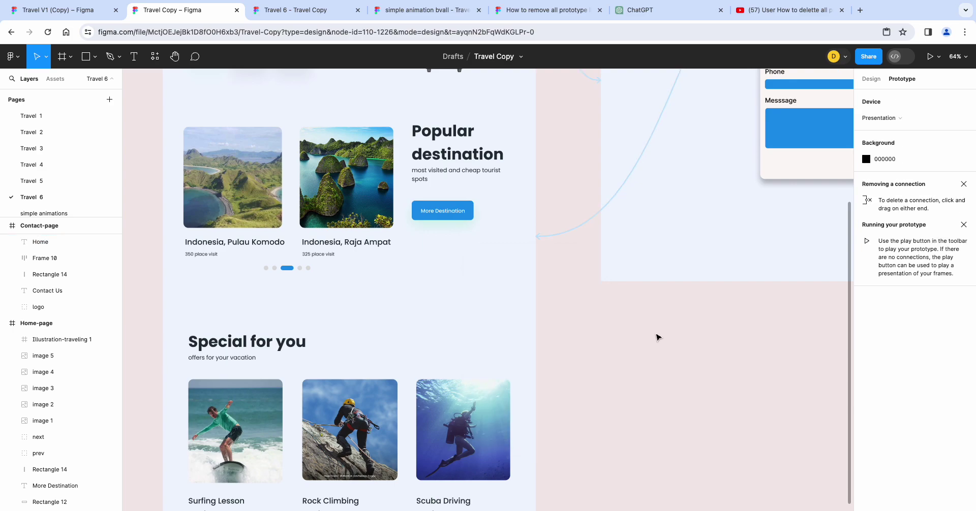
# - Select the Special for you heading and zoom out to about 22% showing all three frames
pyautogui.scroll(-3, 646, 360)
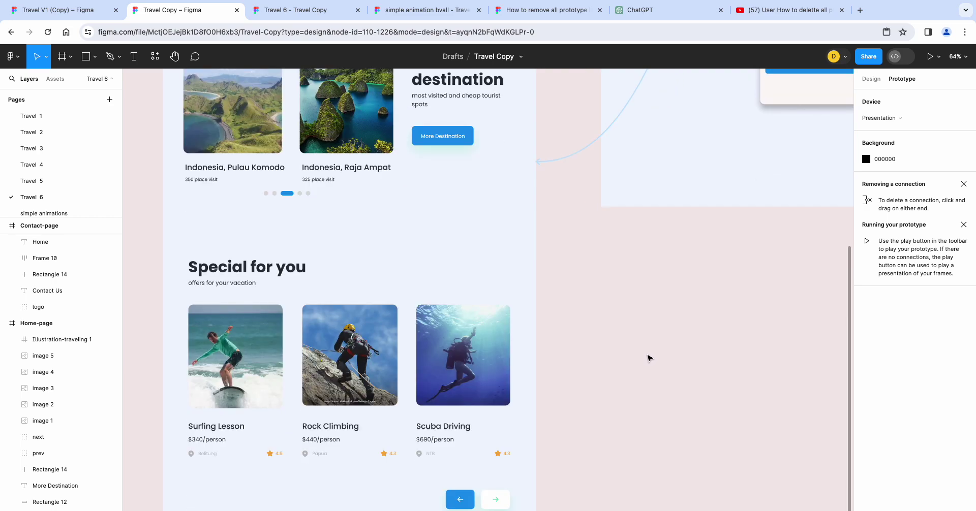
pyautogui.hscroll(2, 643, 337)
pyautogui.hscroll(2, 601, 337)
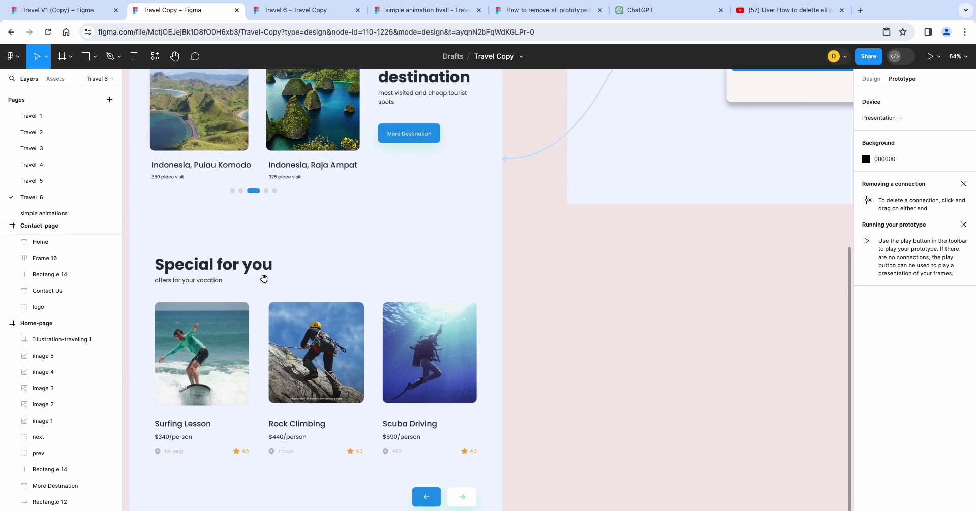
pyautogui.click(241, 273)
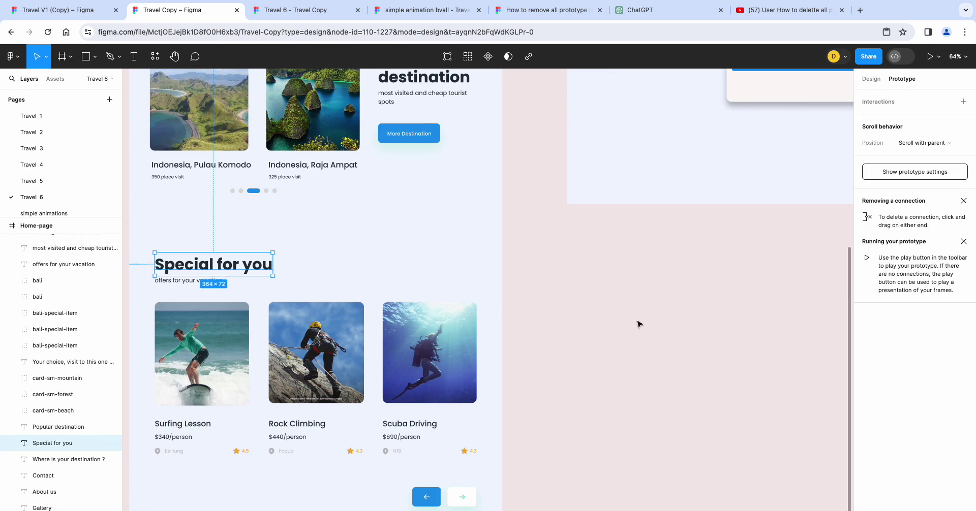
pyautogui.scroll(5, 704, 309)
pyautogui.moveTo(689, 318)
pyautogui.mouseDown()
pyautogui.moveTo(243, 321)
pyautogui.moveTo(172, 341)
pyautogui.mouseUp()
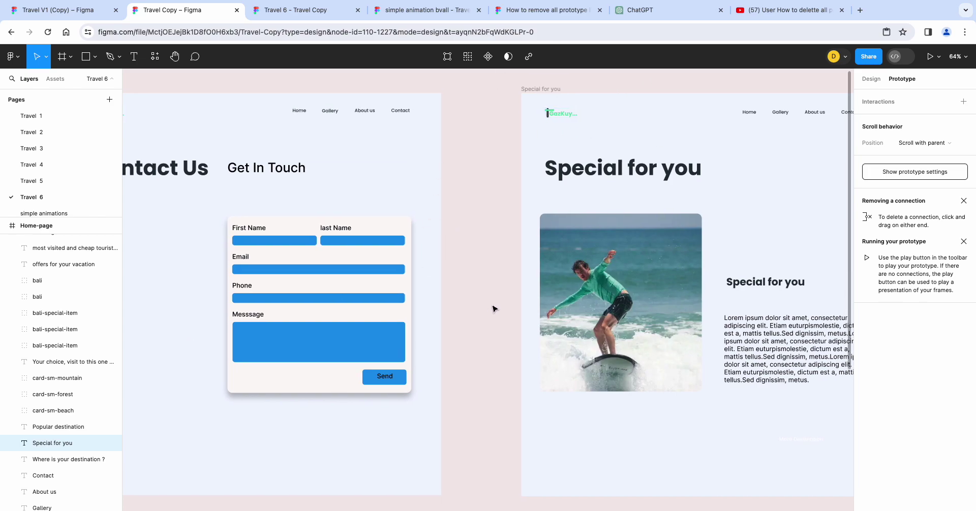
pyautogui.scroll(-1, 497, 308)
pyautogui.scroll(-3, 496, 308)
pyautogui.scroll(-7, 497, 308)
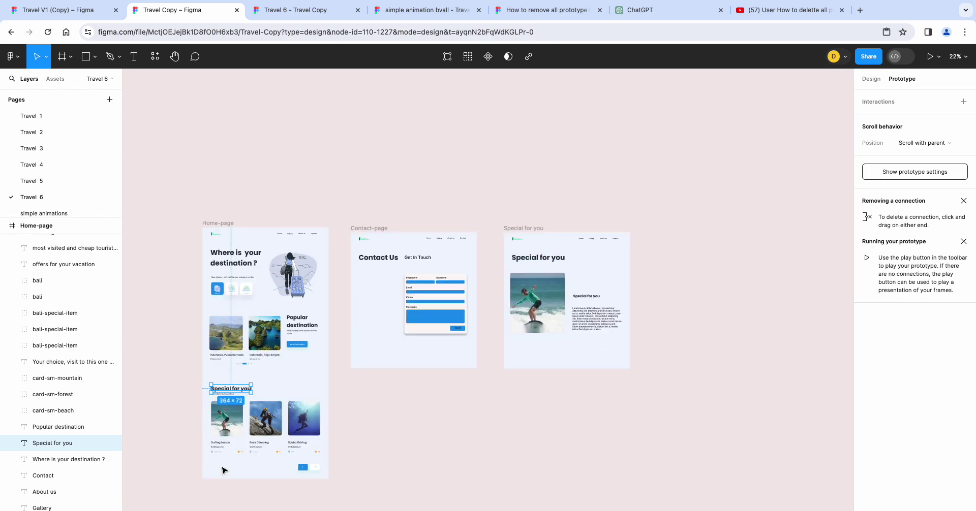
# - Connect the Home-page's Special for you heading to the Special for you frame using Smart animate, Ease in, 300ms
pyautogui.moveTo(230, 389)
pyautogui.moveTo(232, 390); pyautogui.dragTo(549, 279)
pyautogui.scroll(-1, 719, 425)
pyautogui.scroll(-1, 718, 425)
pyautogui.scroll(-1, 718, 425)
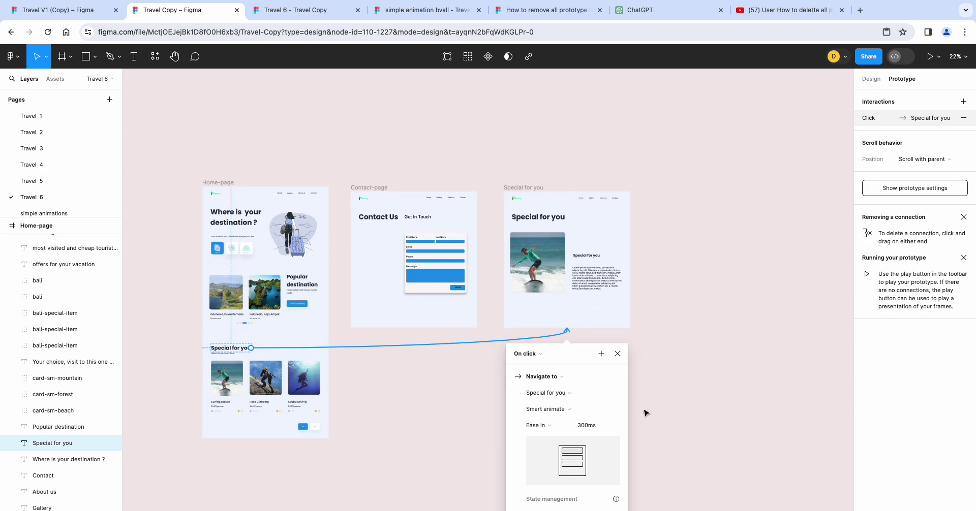
pyautogui.click(681, 364)
pyautogui.click(582, 202)
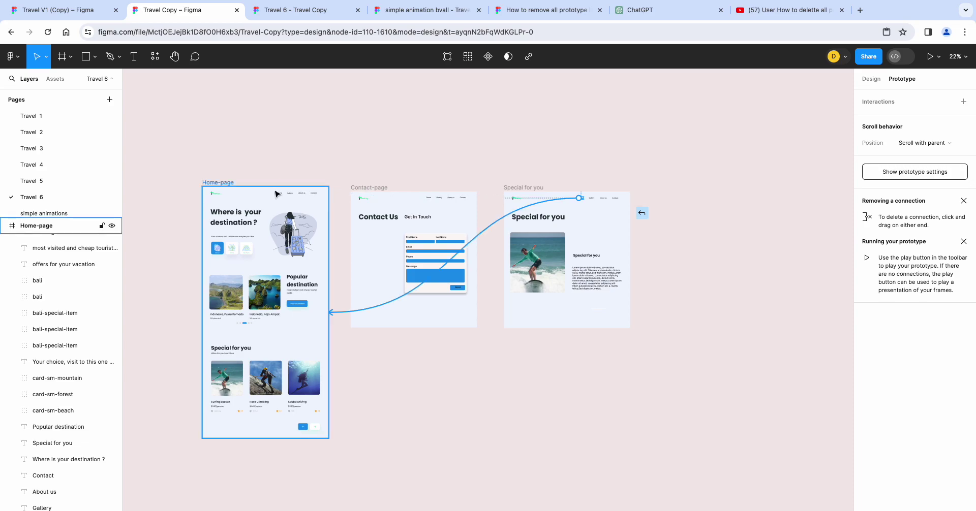
# - Connect the Special for you frame's Home item to Home-page and its Contact item to Contact-page
pyautogui.moveTo(581, 198); pyautogui.dragTo(285, 203)
pyautogui.click(617, 199)
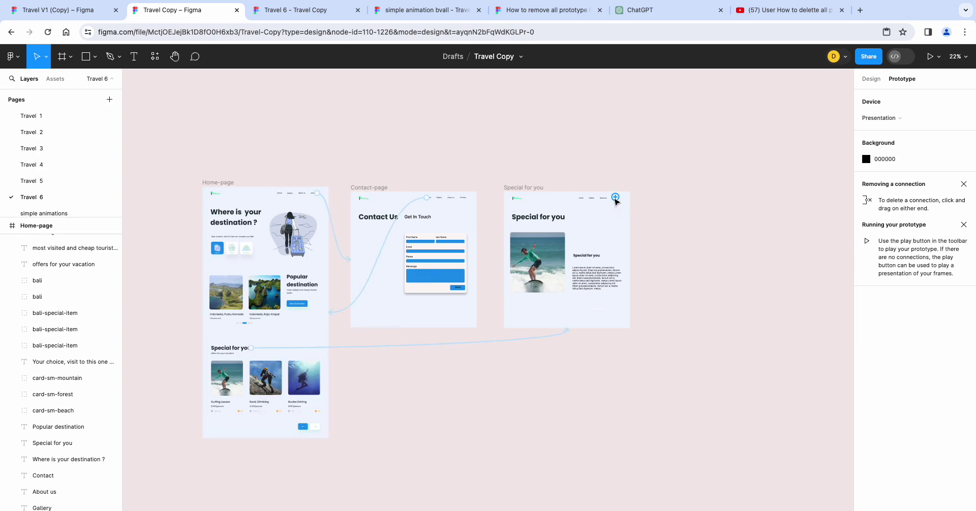
pyautogui.moveTo(615, 194); pyautogui.dragTo(428, 293)
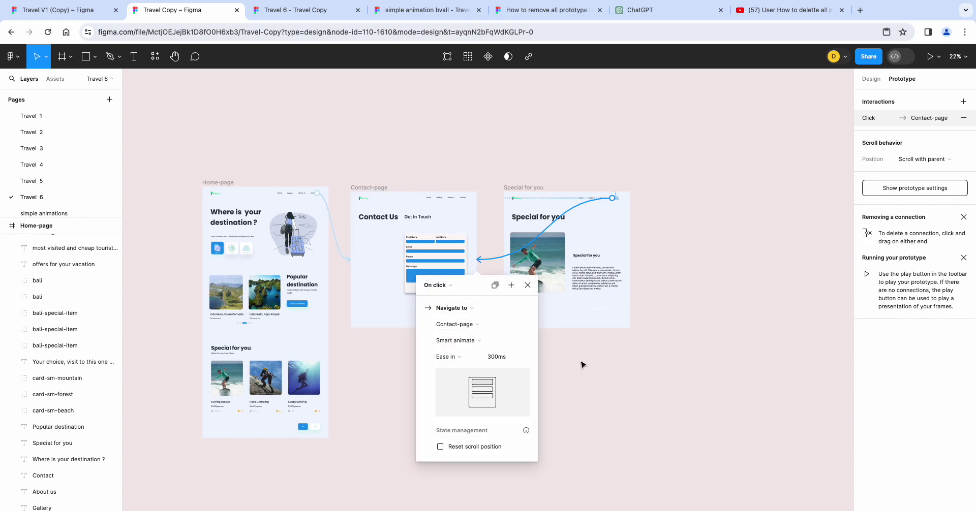
pyautogui.click(576, 392)
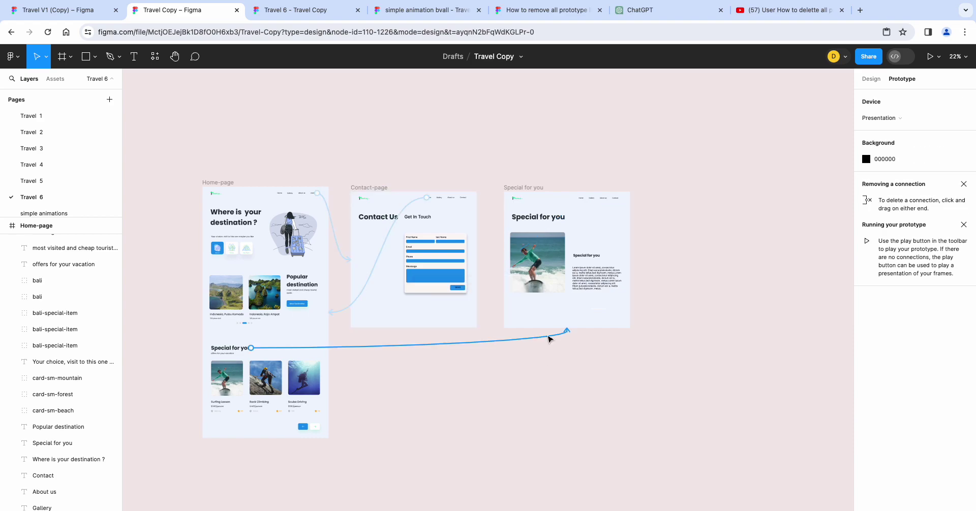